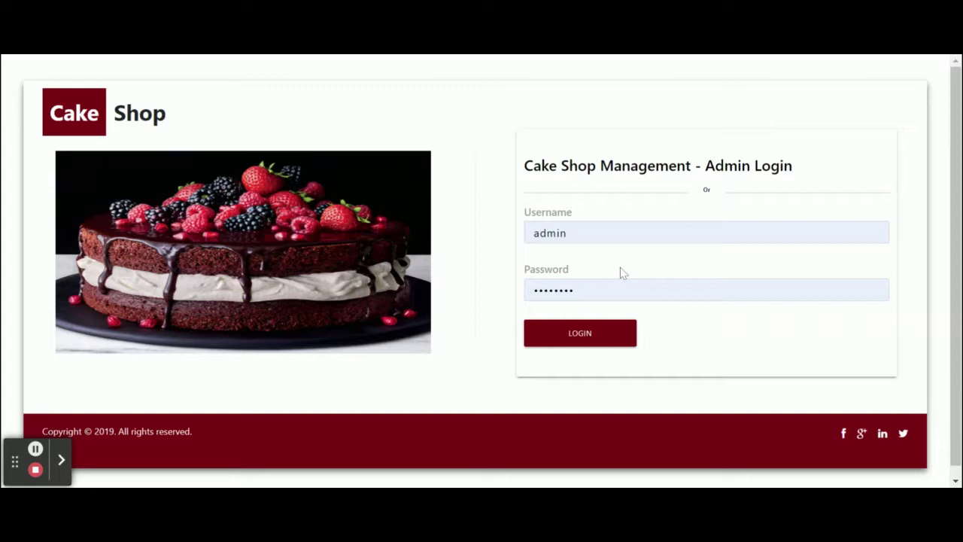
- Log in to the admin area with the prefilled credentials and show the cake items report
left_click(623, 226)
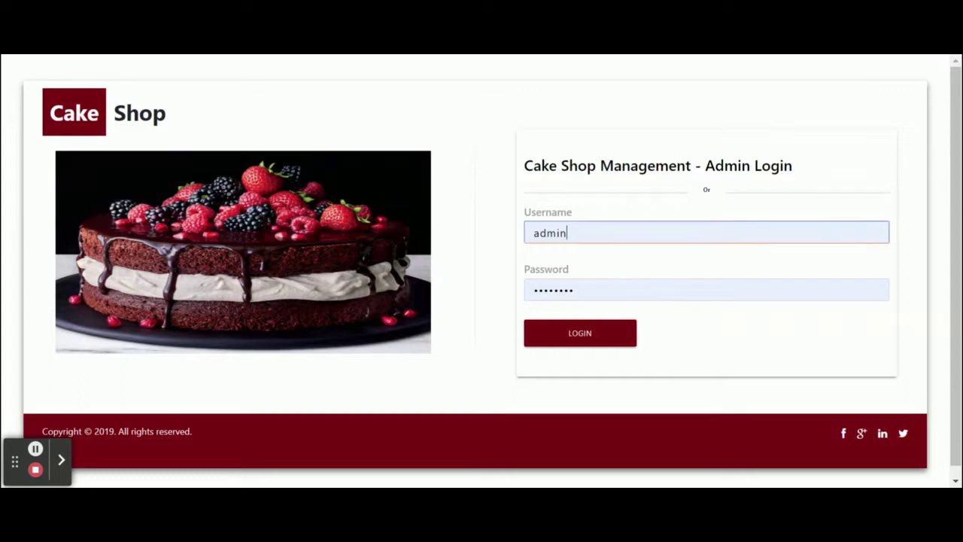
left_click(585, 338)
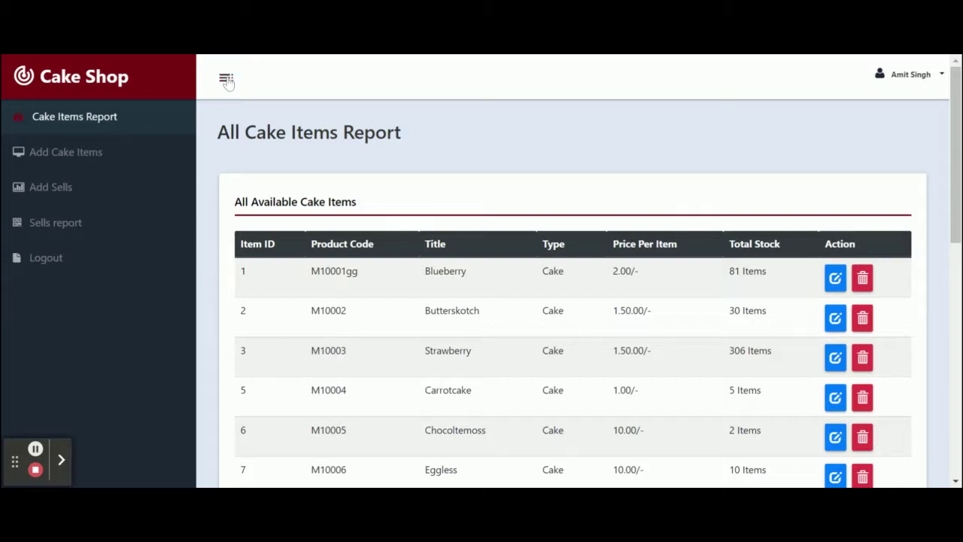
left_click(80, 121)
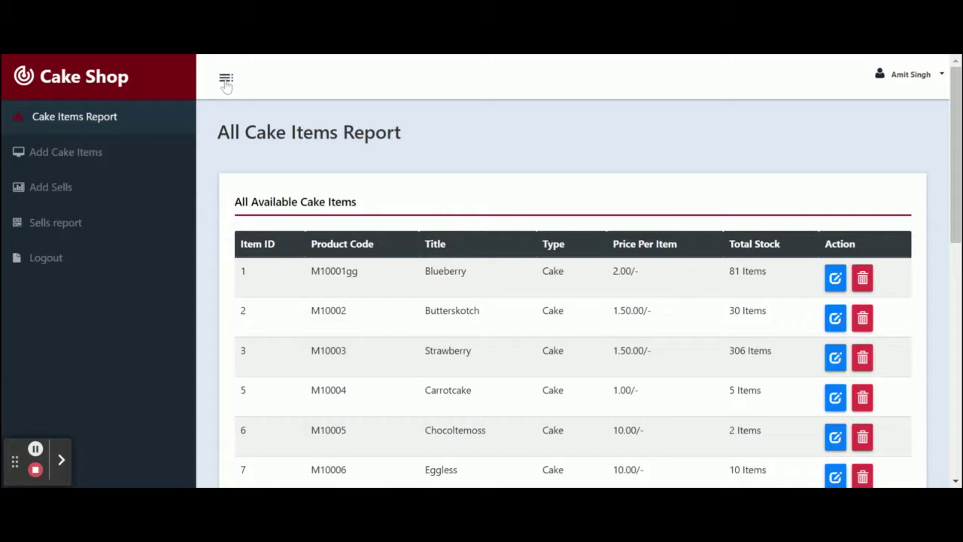
- Collapse the navigation sidebar and expand it again, twice
left_click(226, 79)
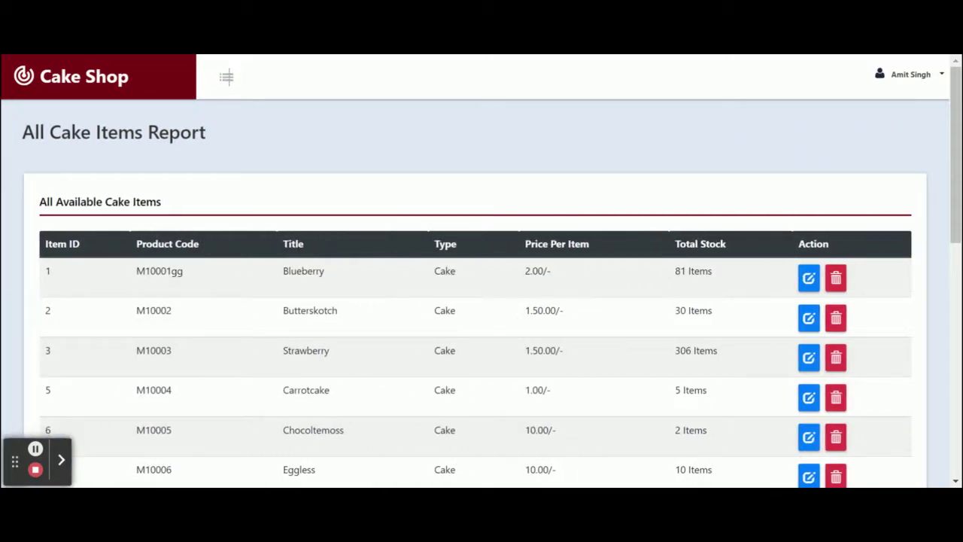
left_click(226, 79)
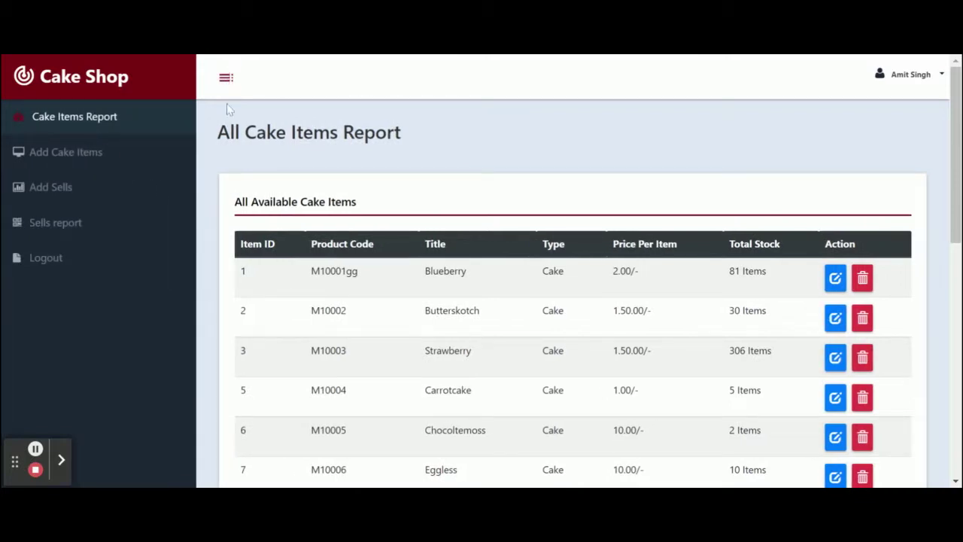
left_click(226, 79)
left_click(226, 78)
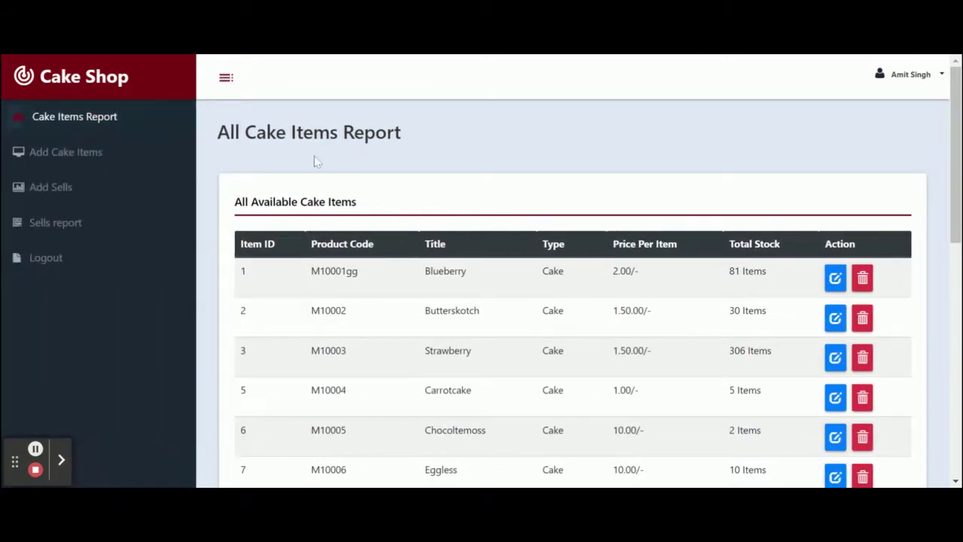
- Look through the cake items report and examine the fields in the Blueberry item's update form without saving
scroll(452, 226, "down", 2)
scroll(455, 224, "down", 3)
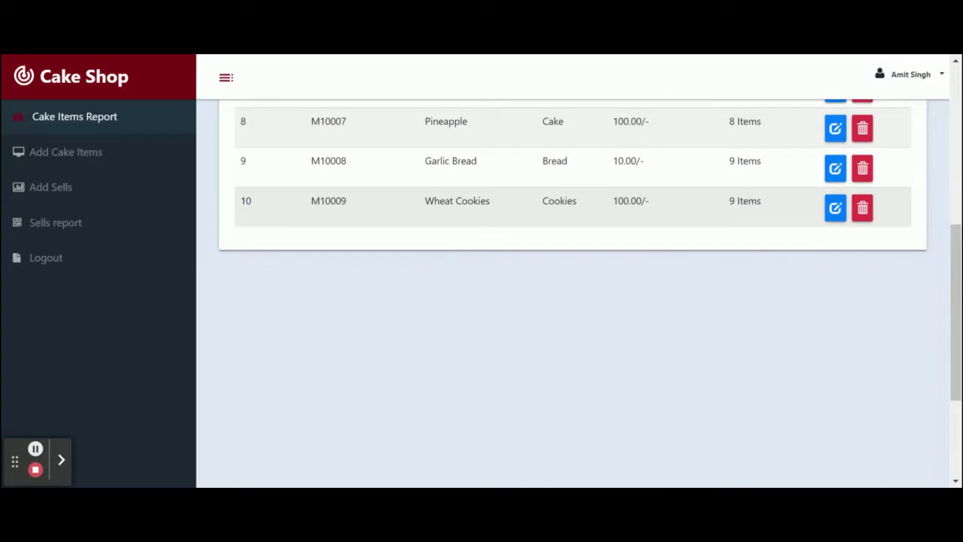
scroll(573, 293, "down", 2)
scroll(573, 294, "up", 7)
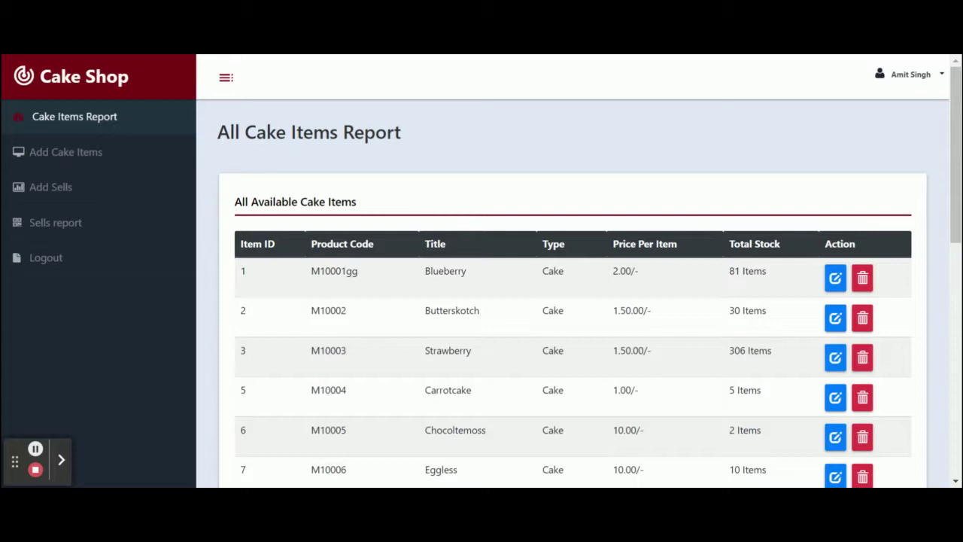
left_click(835, 280)
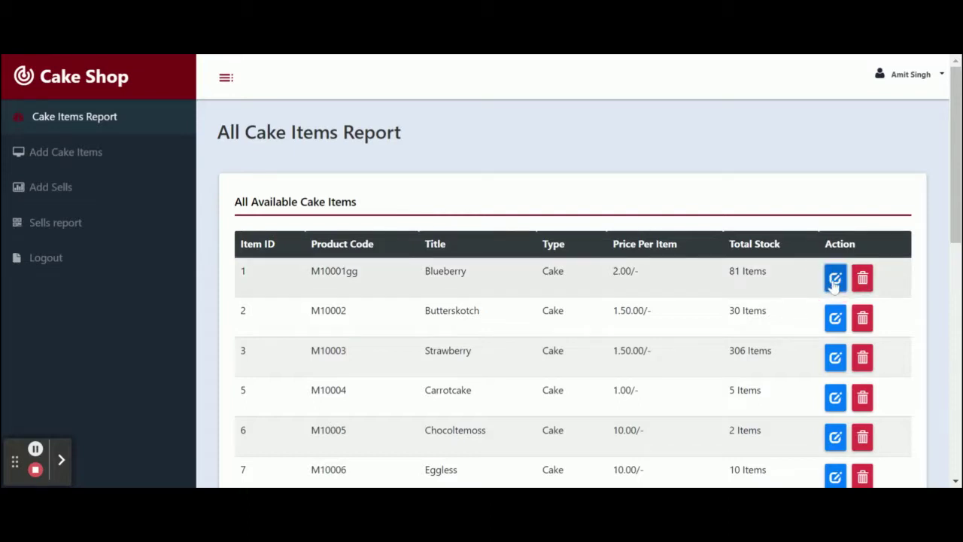
scroll(728, 293, "down", 3)
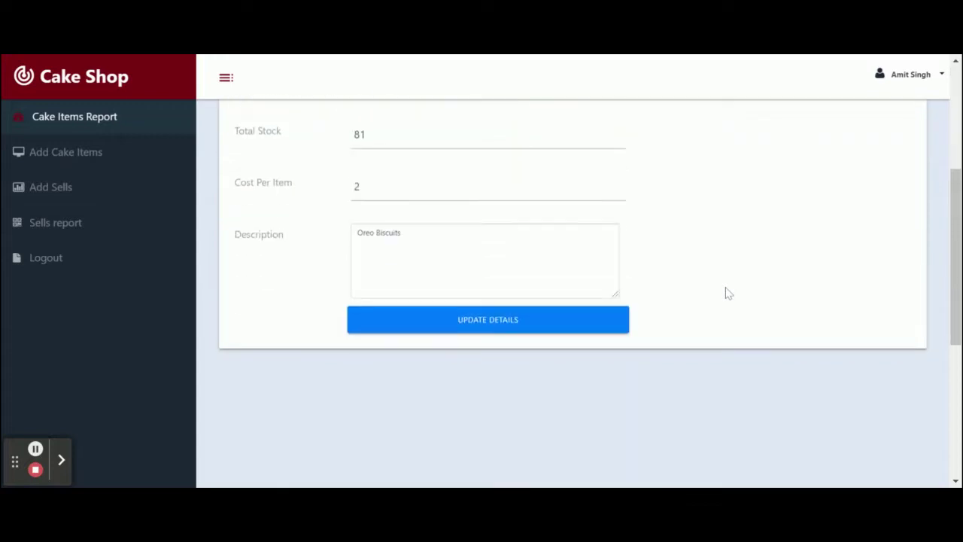
scroll(728, 293, "down", 2)
scroll(728, 294, "up", 5)
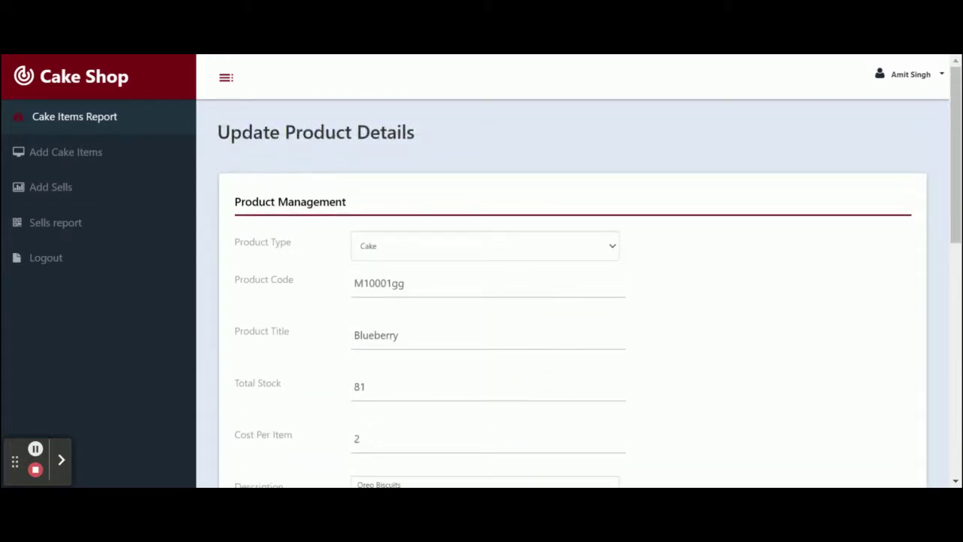
left_click(465, 262)
key("Tab")
key("Tab")
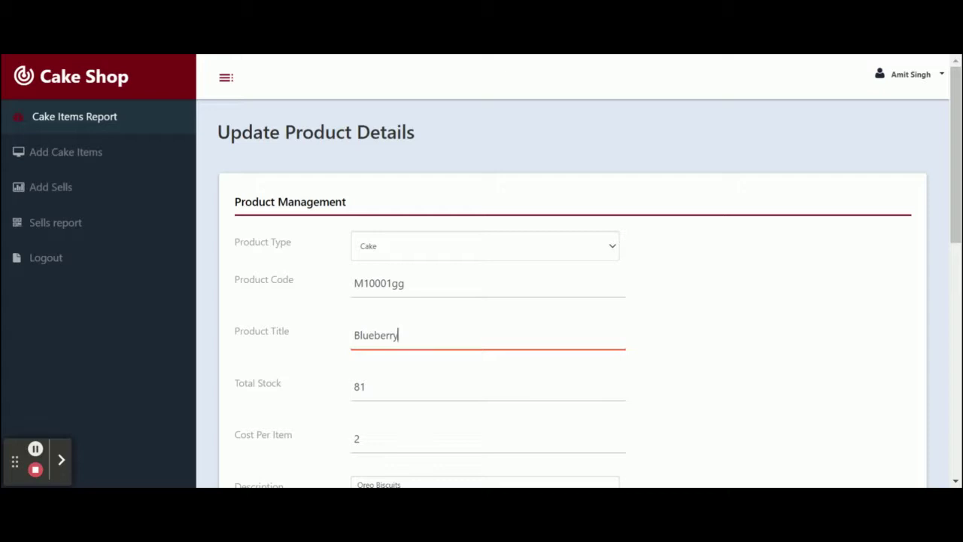
- Open the form for adding a new cake item and look through its fields
left_click(80, 155)
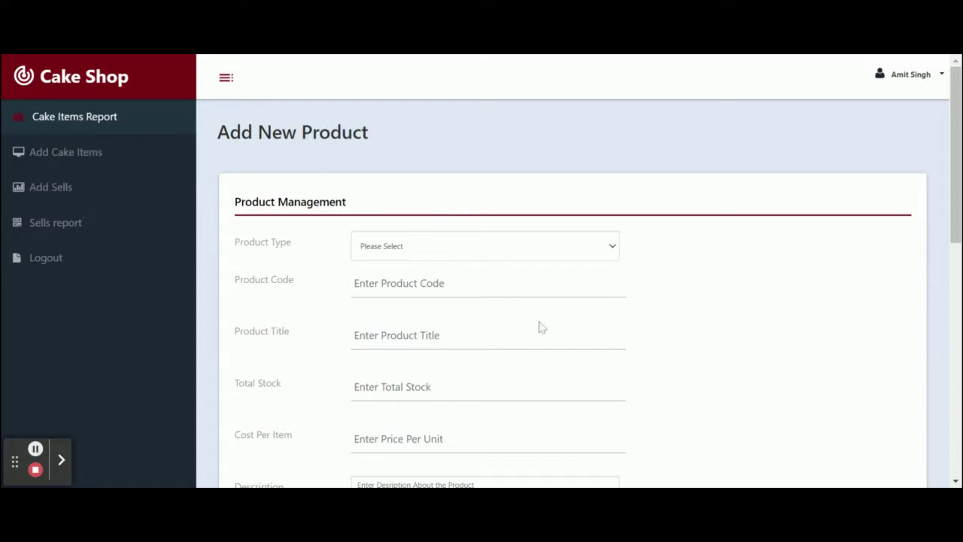
scroll(490, 386, "down", 5)
scroll(490, 386, "up", 5)
scroll(489, 386, "down", 2)
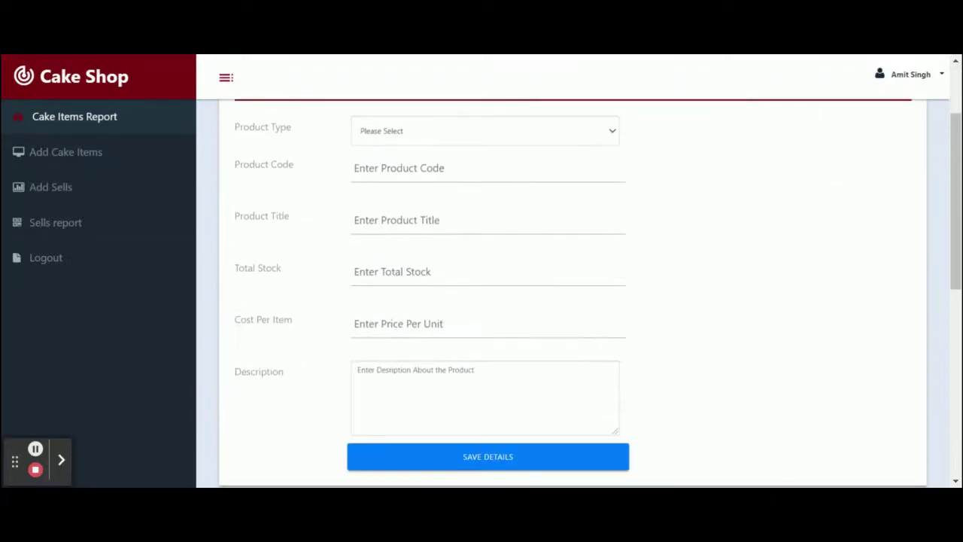
- Delete the Blueberry item from the cake items report
left_click(106, 115)
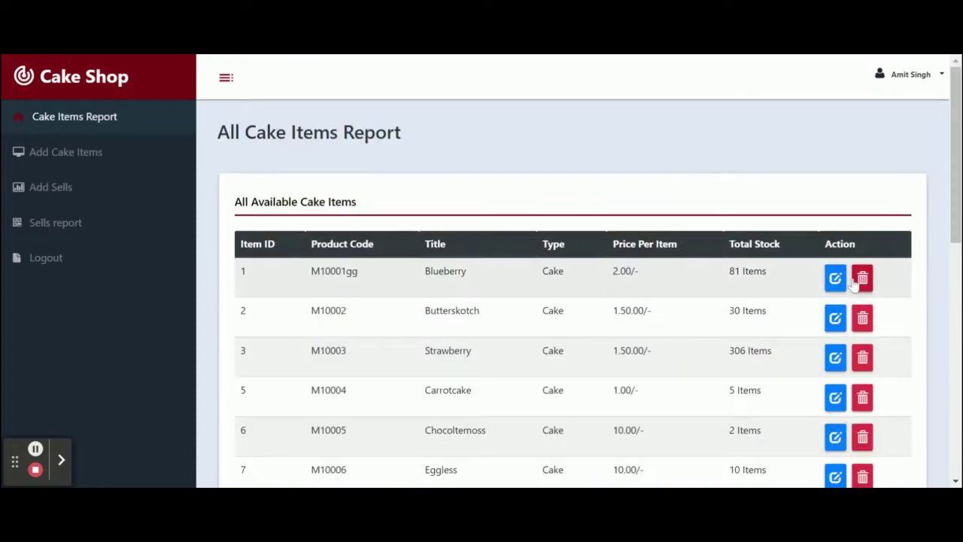
left_click(863, 282)
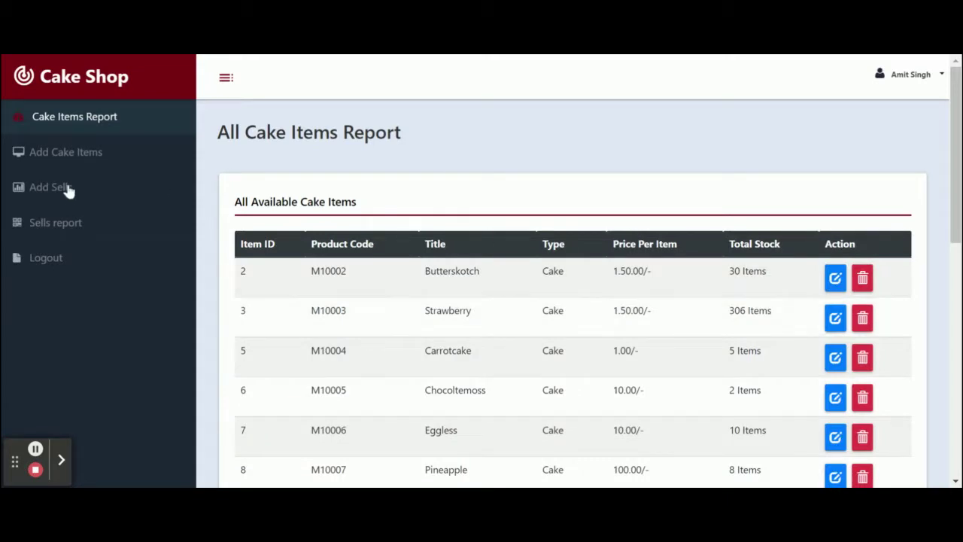
- Start a new sale by entering the customer's name and mobile number
left_click(69, 195)
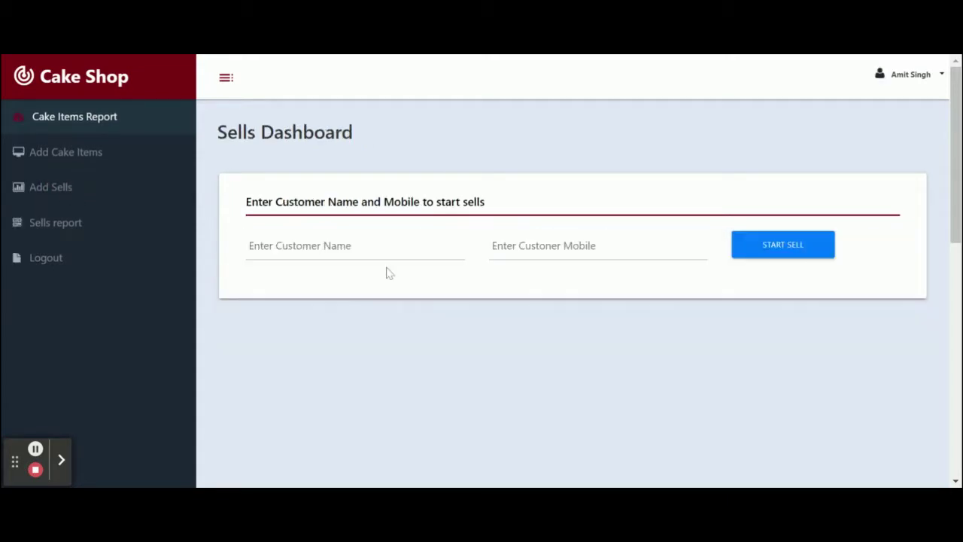
left_click(374, 253)
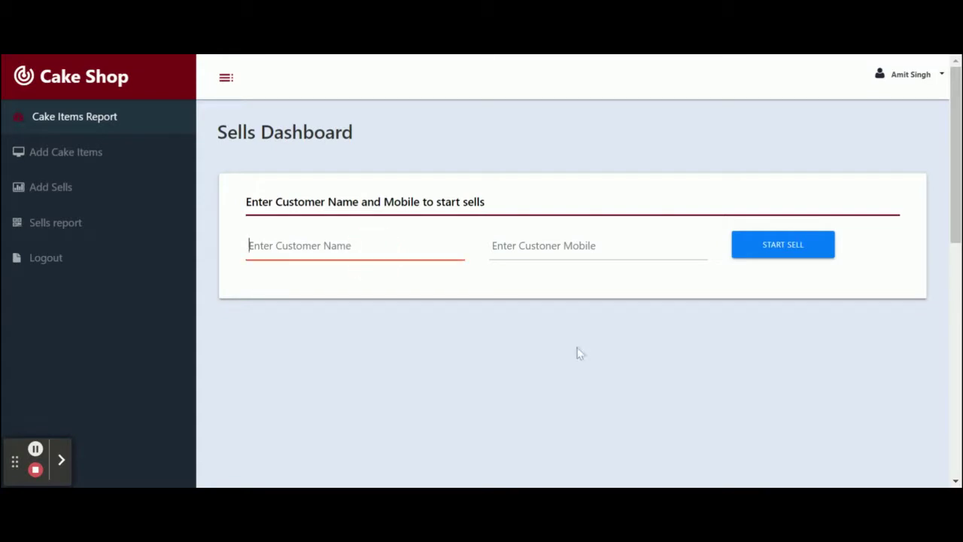
left_click(612, 381)
left_click(355, 246)
type("Ajit")
left_click(538, 249)
type("546456456")
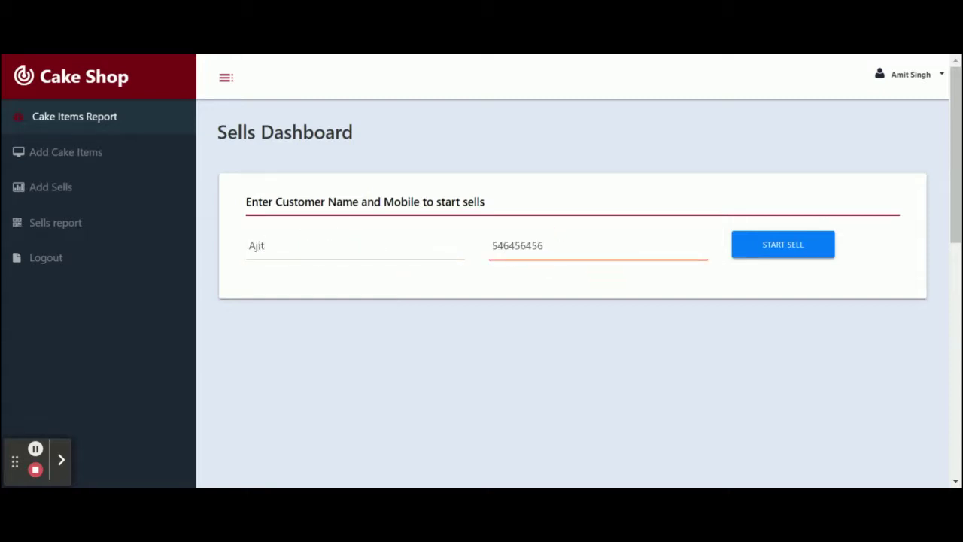
left_click(764, 248)
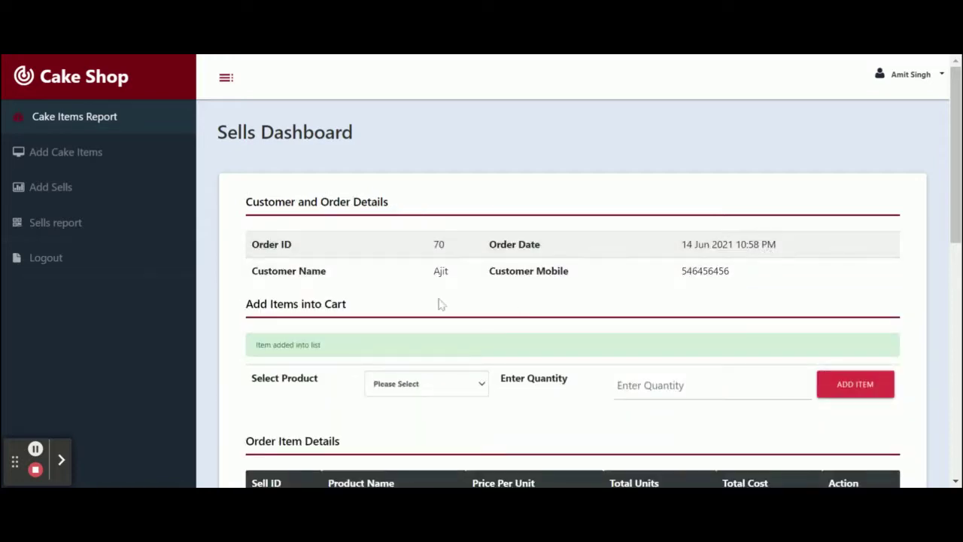
- Add the Strawberry product to the order's cart with a quantity of 2
scroll(442, 304, "down", 1)
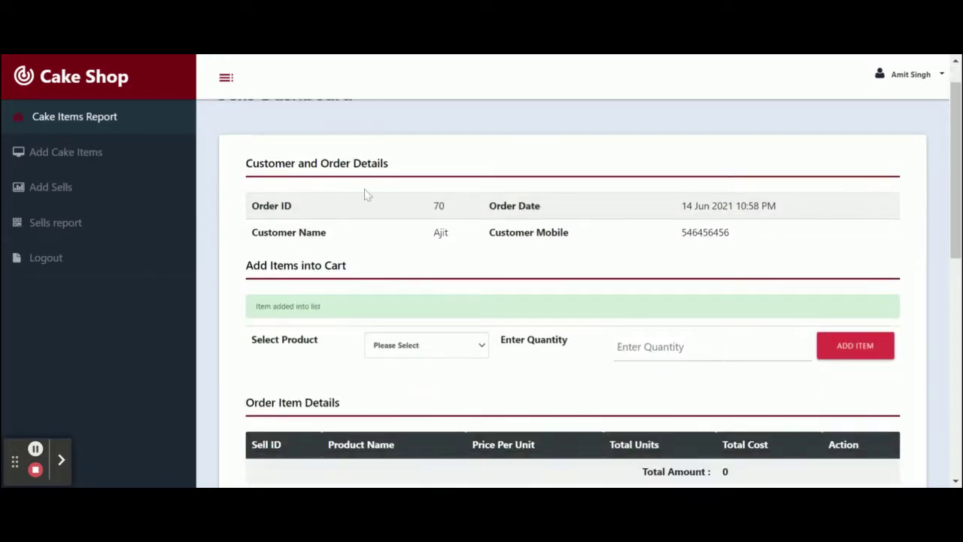
double_click(723, 206)
scroll(529, 400, "down", 4)
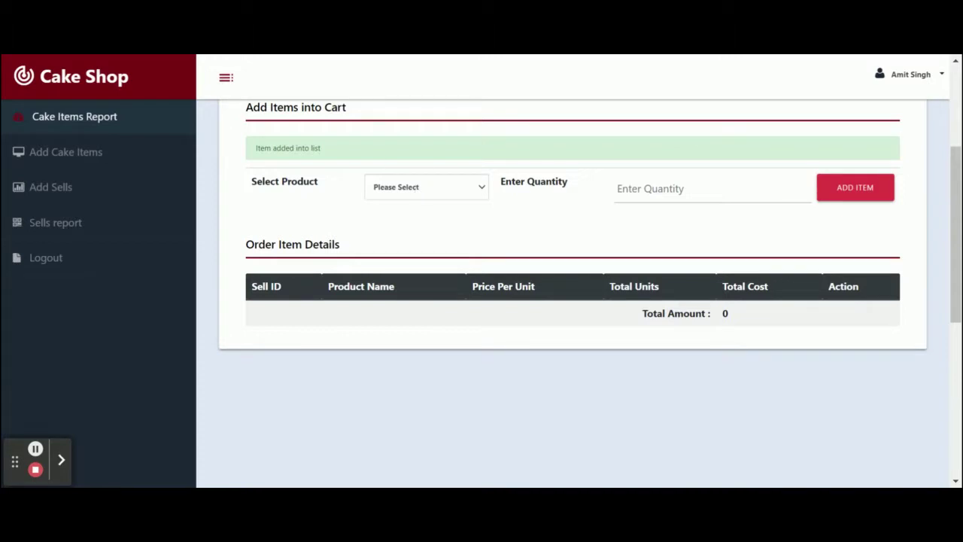
left_click(418, 189)
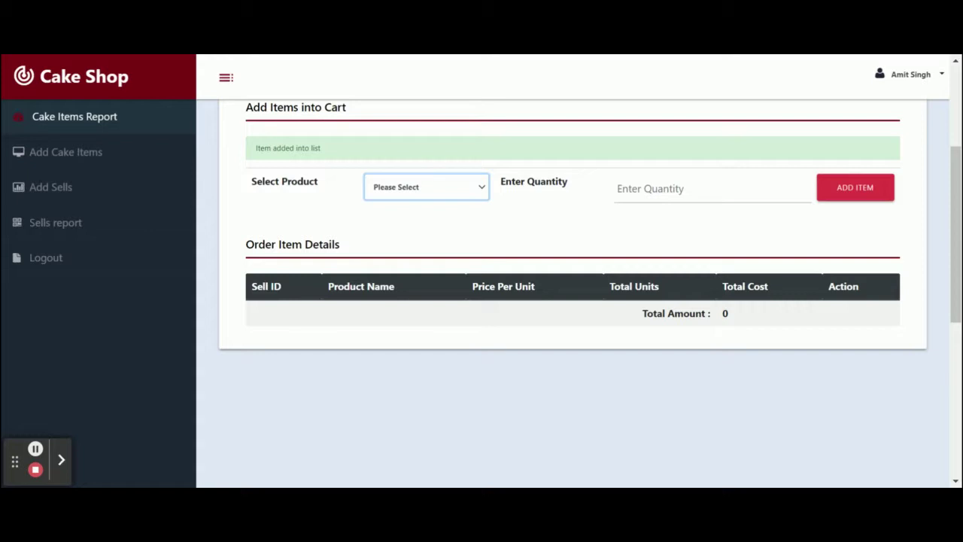
left_click(421, 208)
left_click(700, 189)
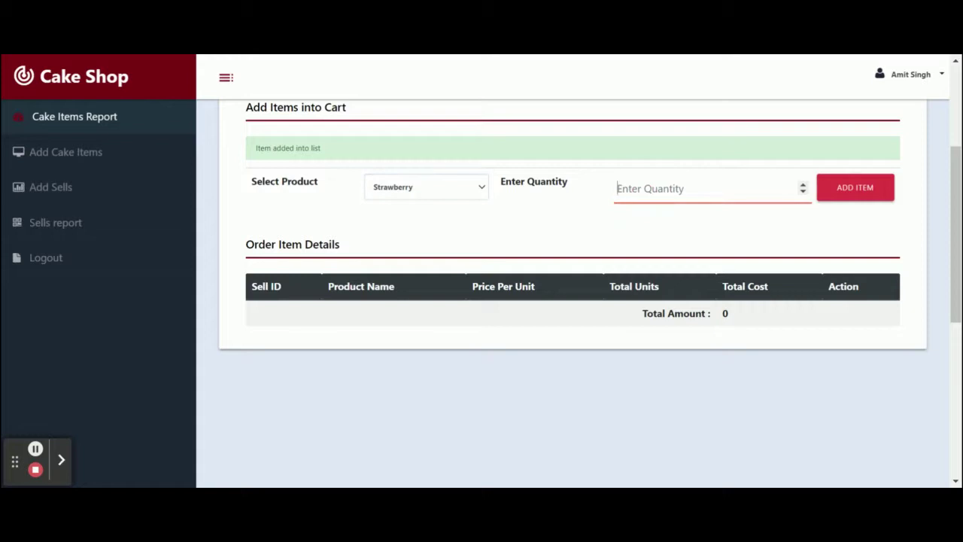
type("2")
left_click(849, 192)
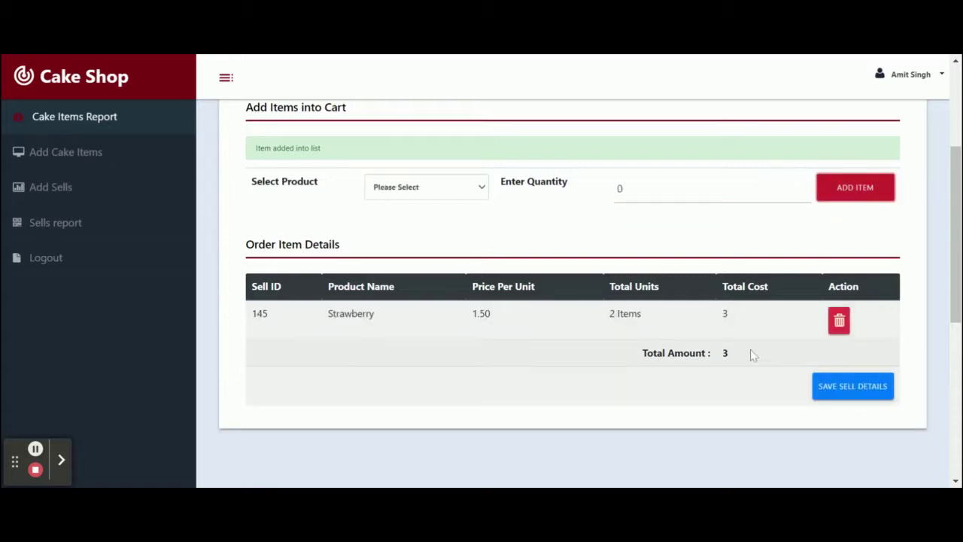
- Add the Wheat Cookies product to the order's cart with a quantity of 5
left_click(422, 197)
left_click(423, 226)
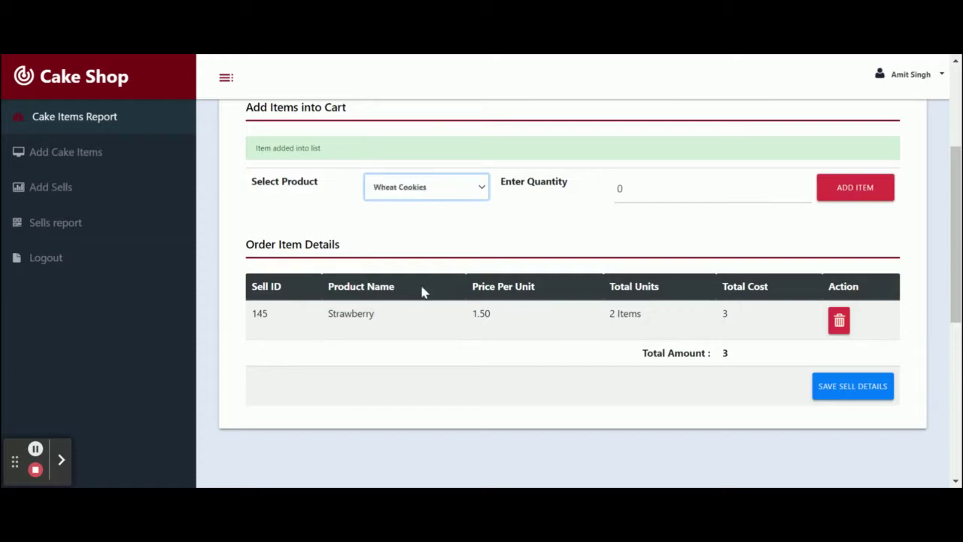
left_click(658, 202)
key("BackSpace")
type("5")
left_click(827, 197)
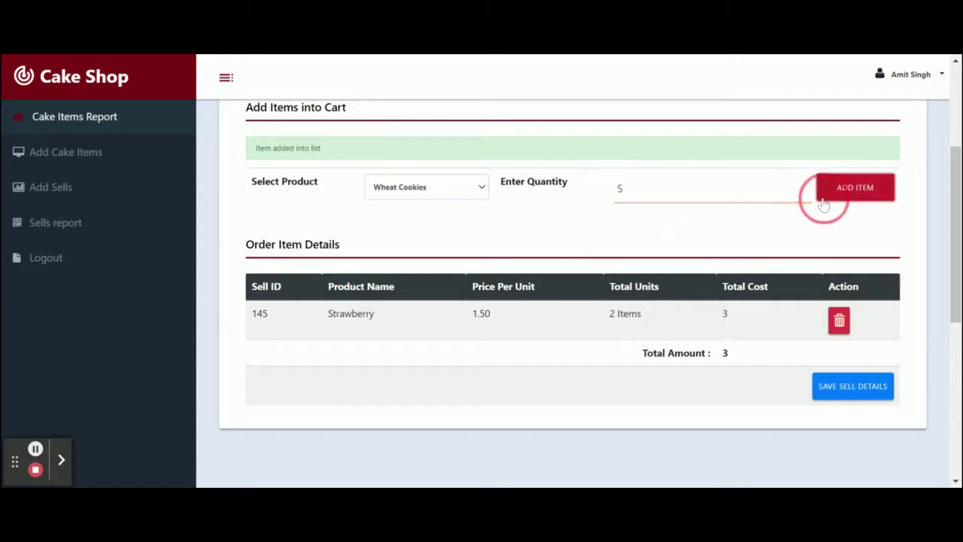
- Add the Eggless product to the order's cart with a quantity of 1
left_click(466, 188)
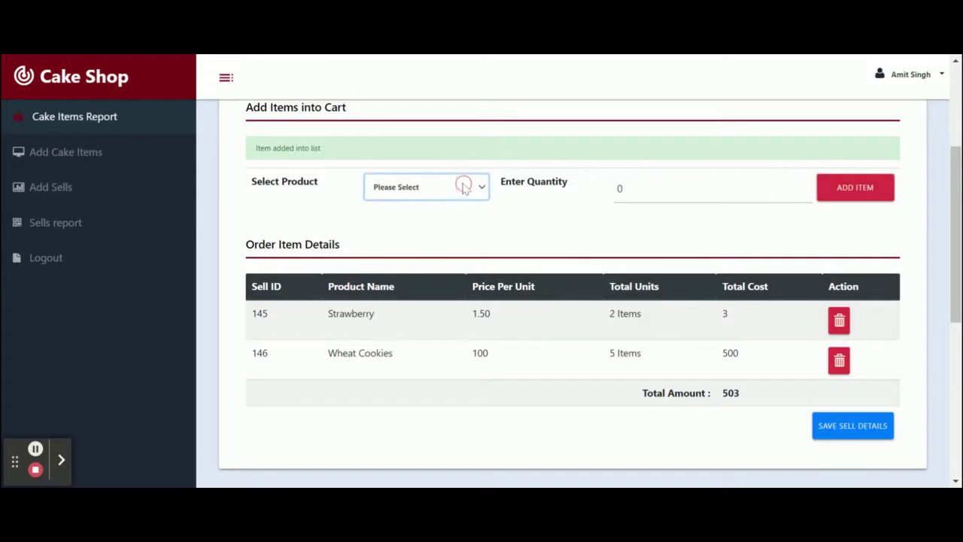
left_click(445, 210)
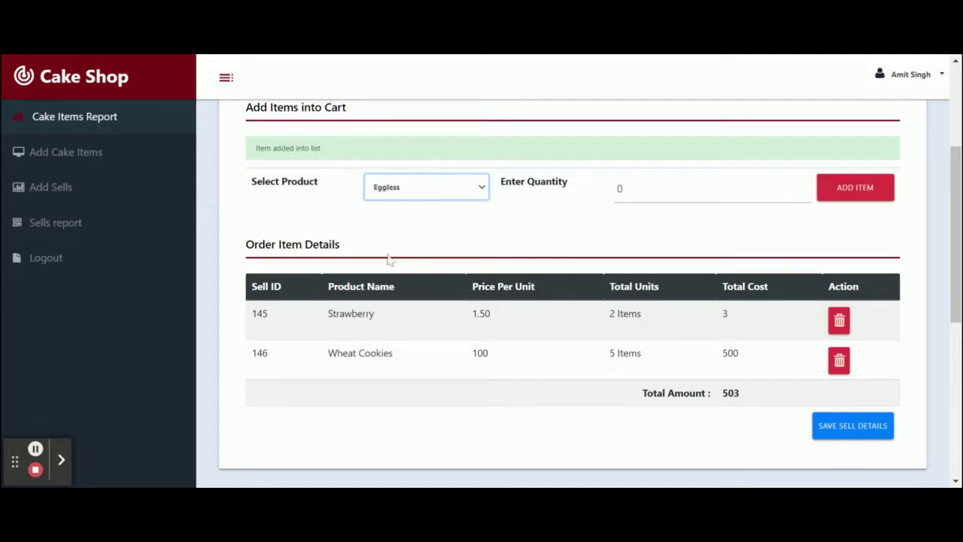
left_click(622, 188)
type("1")
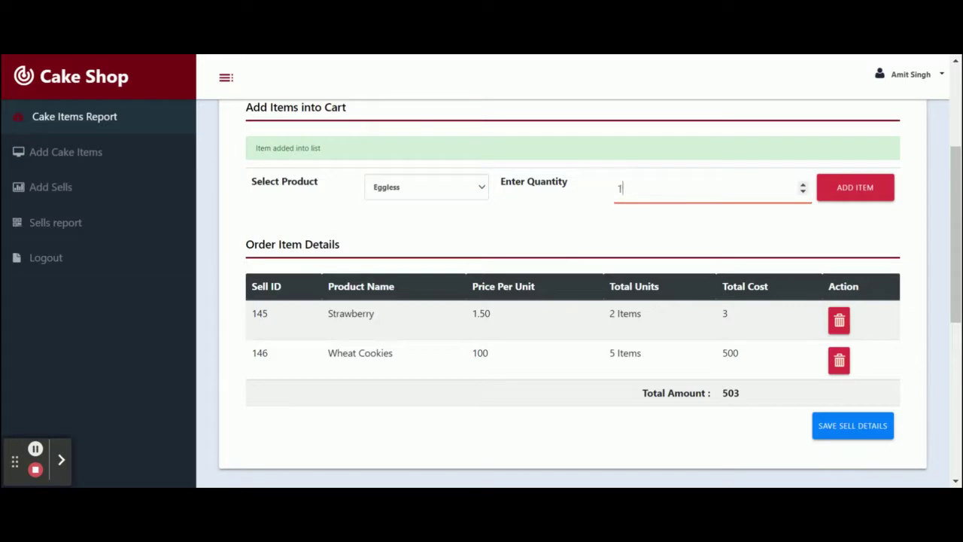
left_click(880, 193)
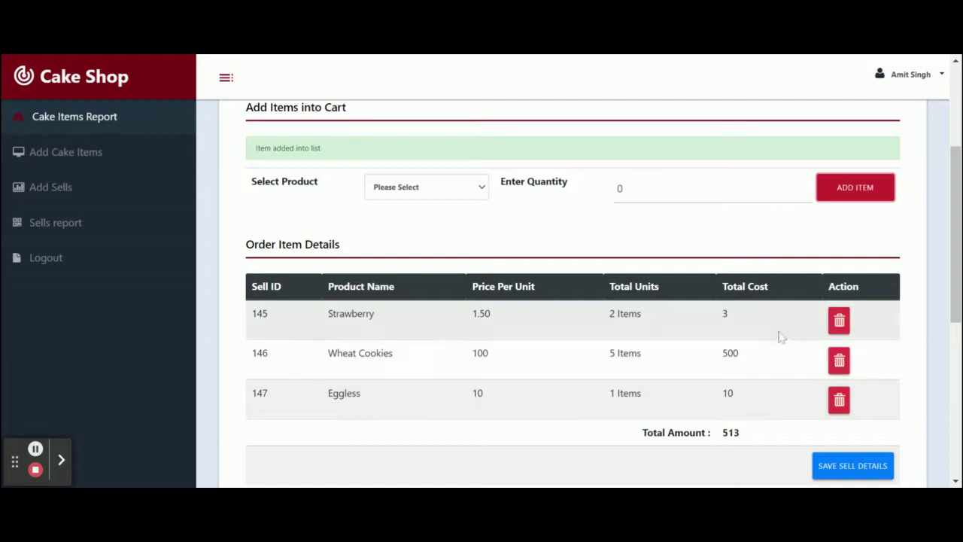
- Check the order's total amount and remove the Strawberry item from the order
left_click(727, 433)
double_click(727, 433)
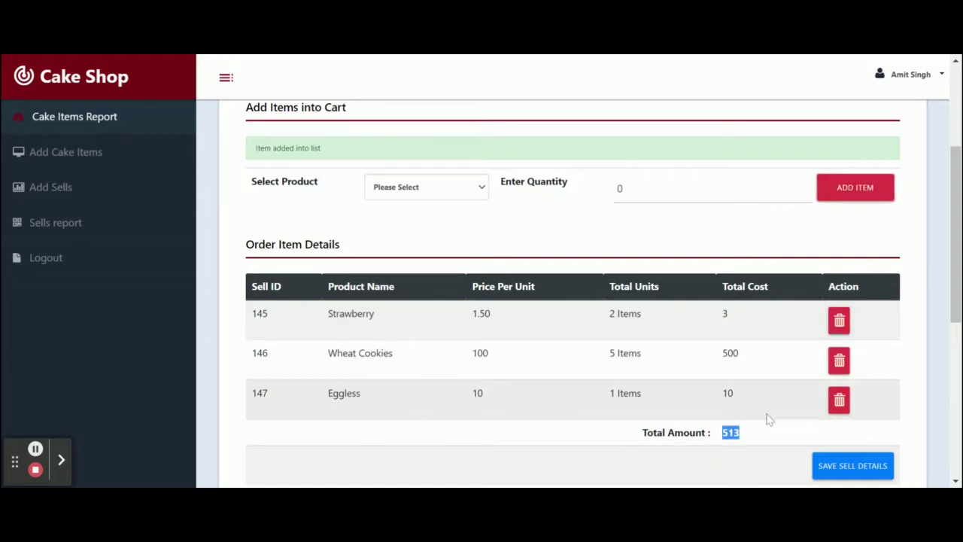
left_click(839, 321)
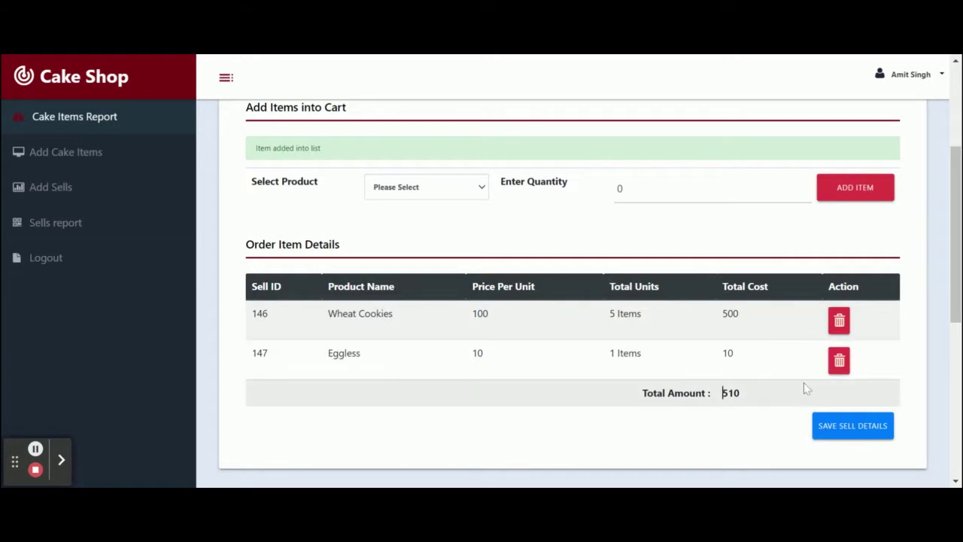
- Save the sale details and check the total amount on the order details page
left_click(842, 427)
scroll(654, 289, "up", 3)
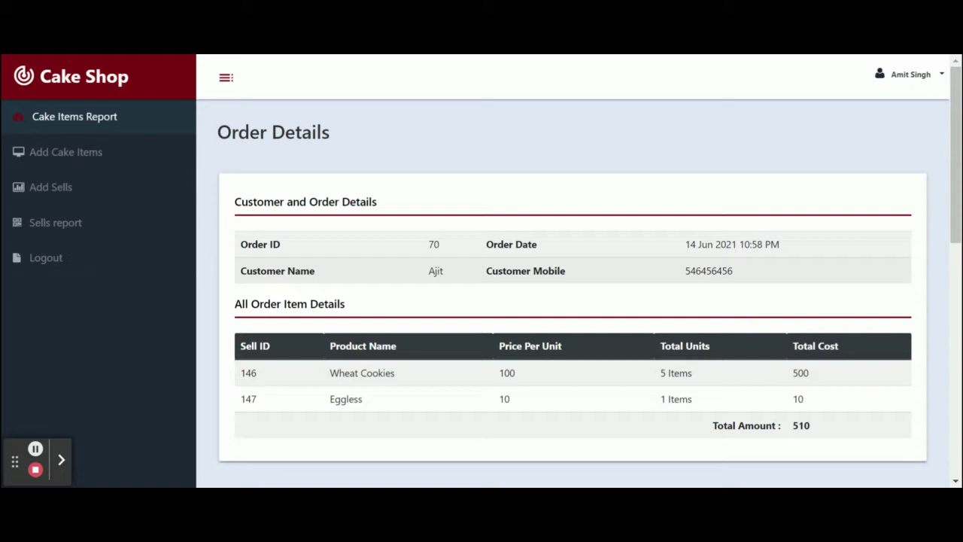
double_click(801, 426)
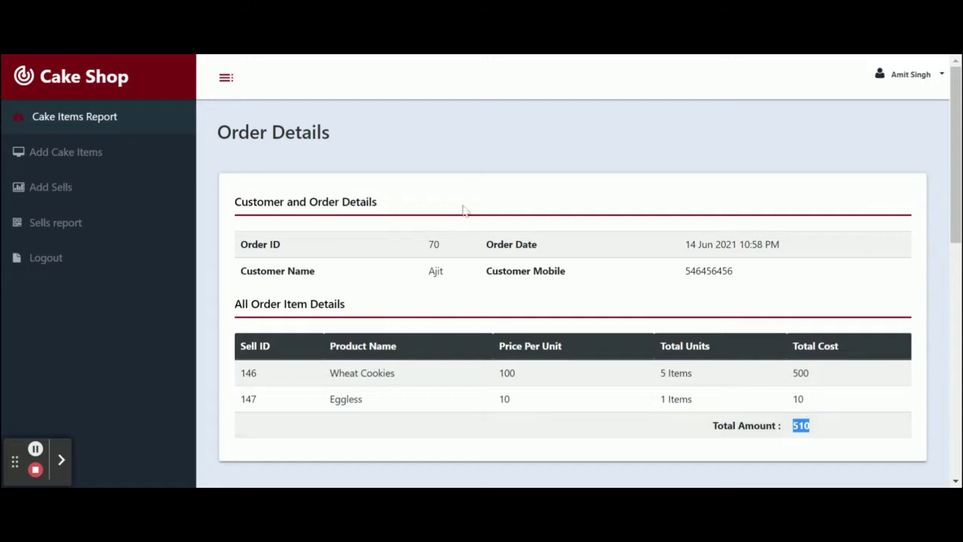
- Check the newly recorded order's ID and amount in the sells report and open its order details
left_click(437, 244)
left_click(77, 224)
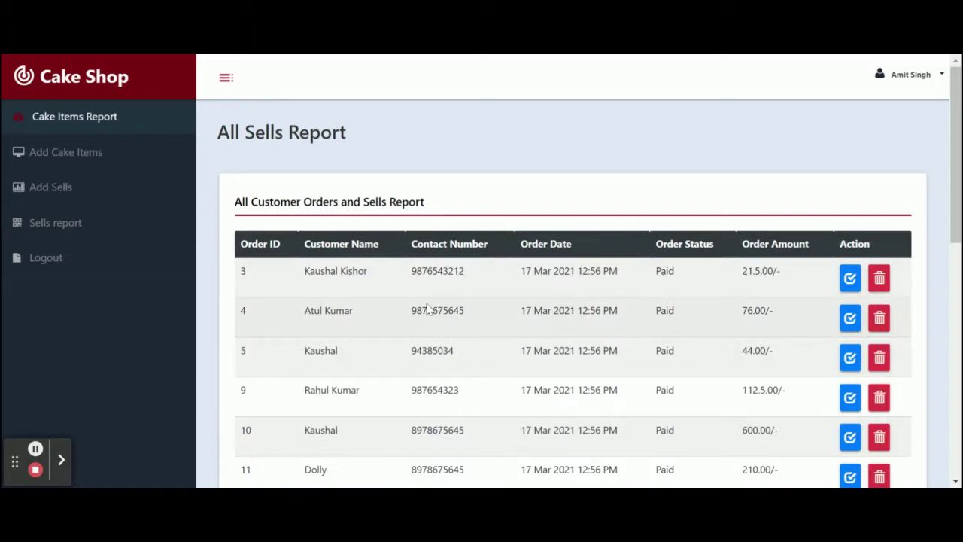
scroll(427, 306, "down", 5)
left_click(242, 264)
double_click(242, 264)
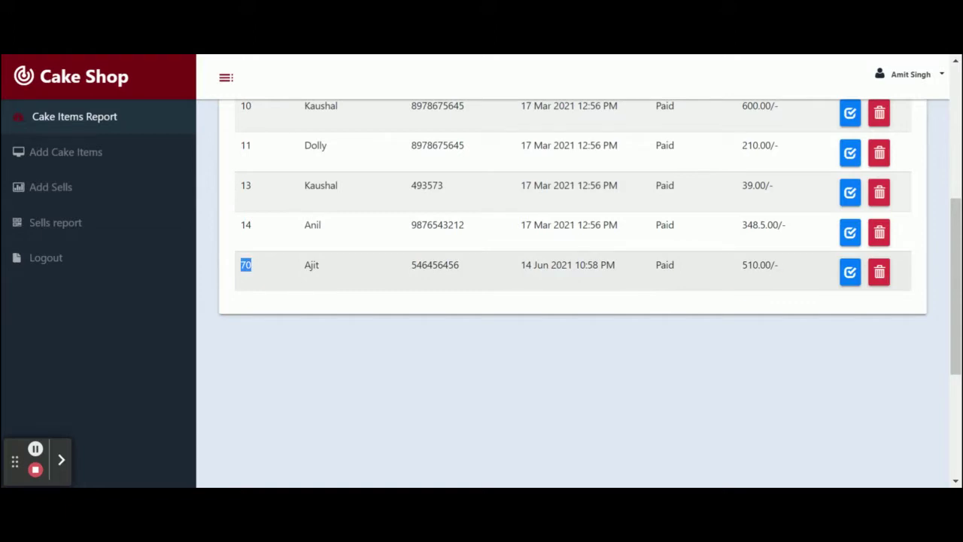
double_click(756, 264)
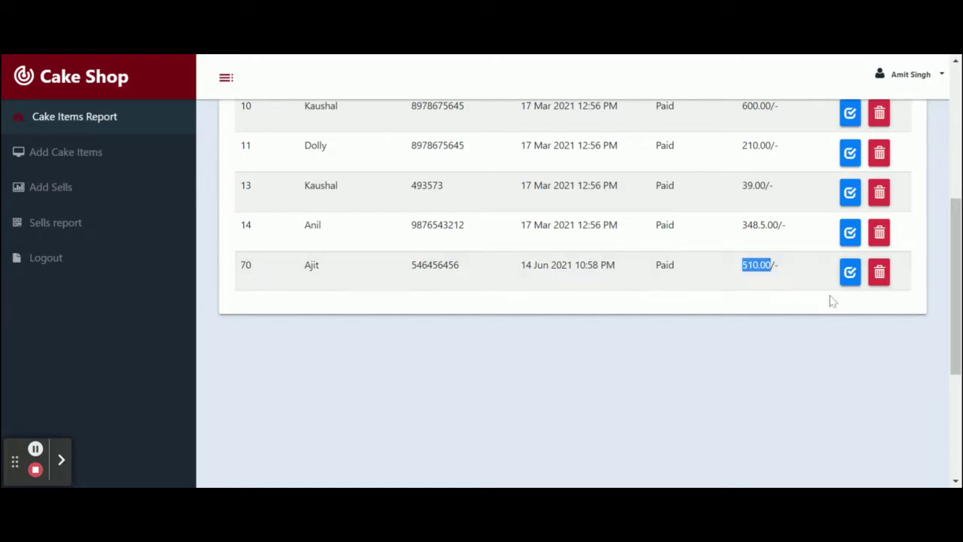
left_click(849, 271)
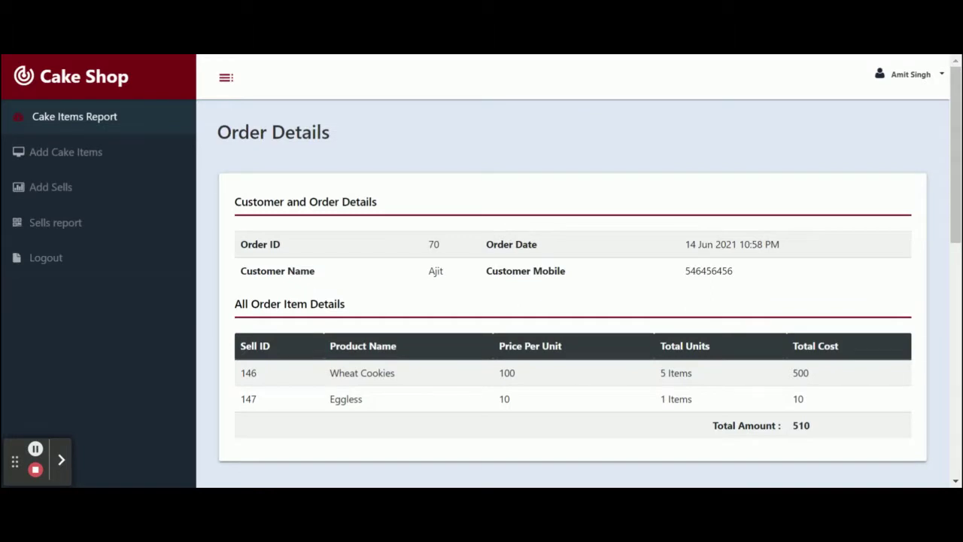
- Delete the first order listed in the sells report
left_click(64, 224)
left_click(879, 280)
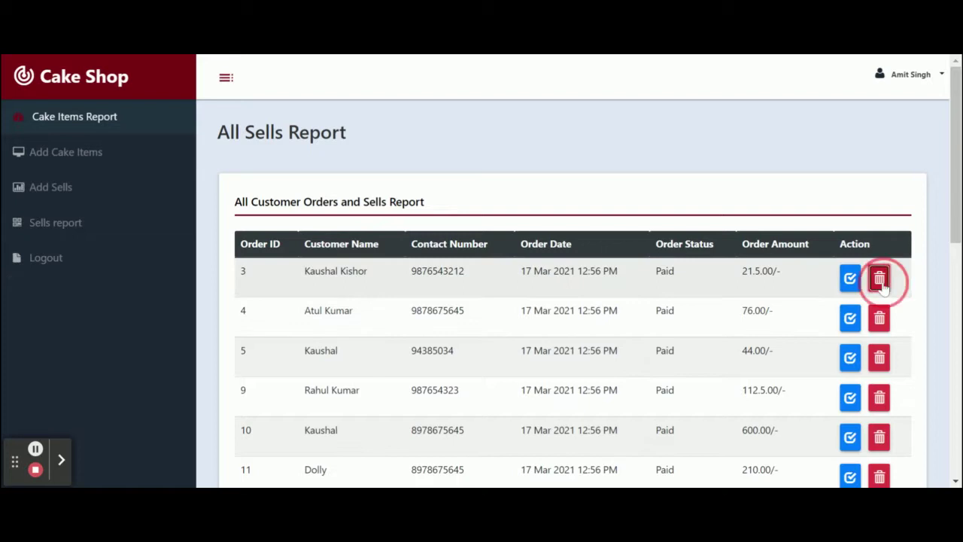
left_click(882, 288)
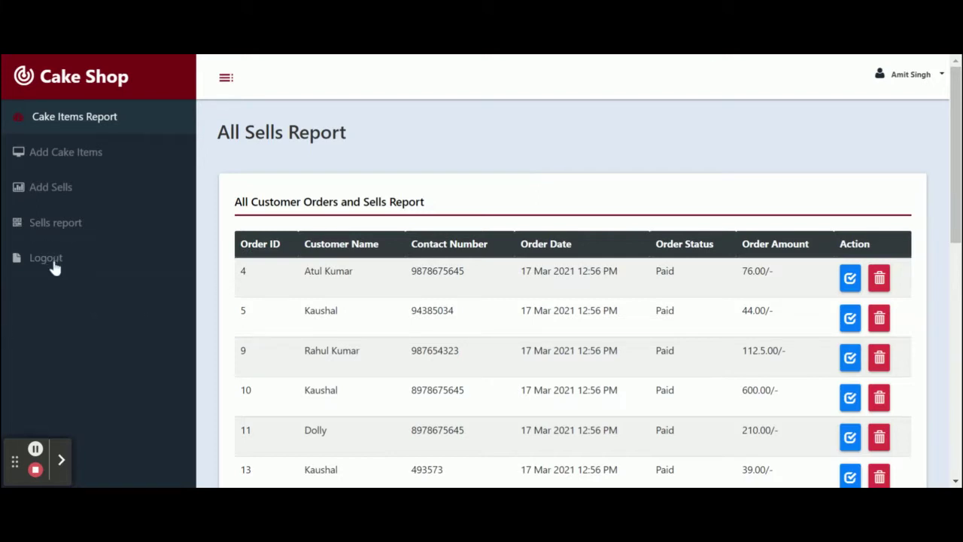
- Log out of the admin account, log back in with the prefilled admin credentials, and log out again
left_click(900, 80)
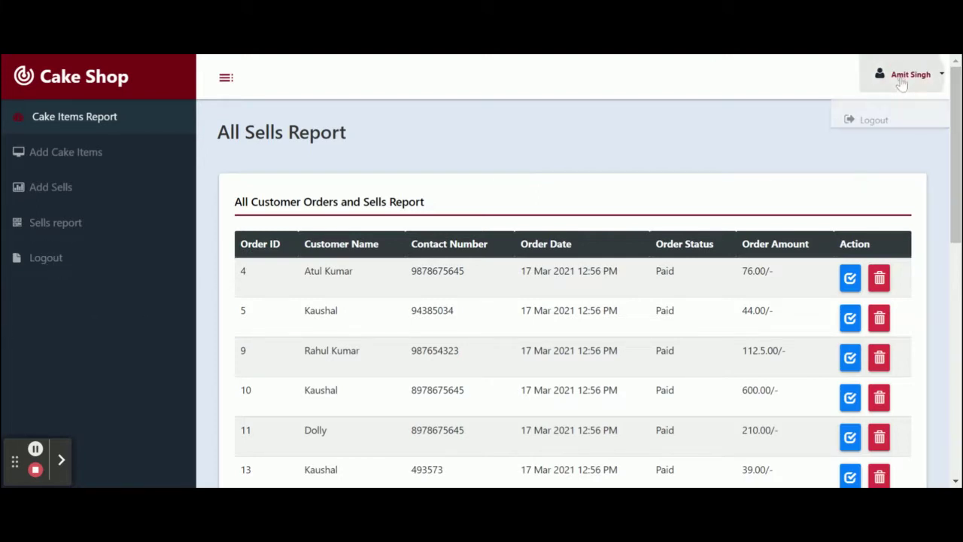
left_click(873, 120)
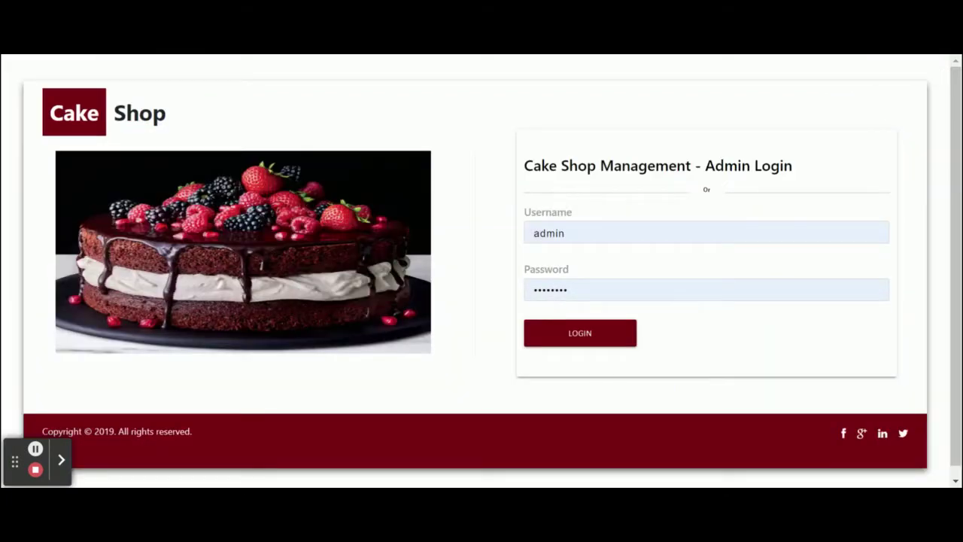
left_click(568, 339)
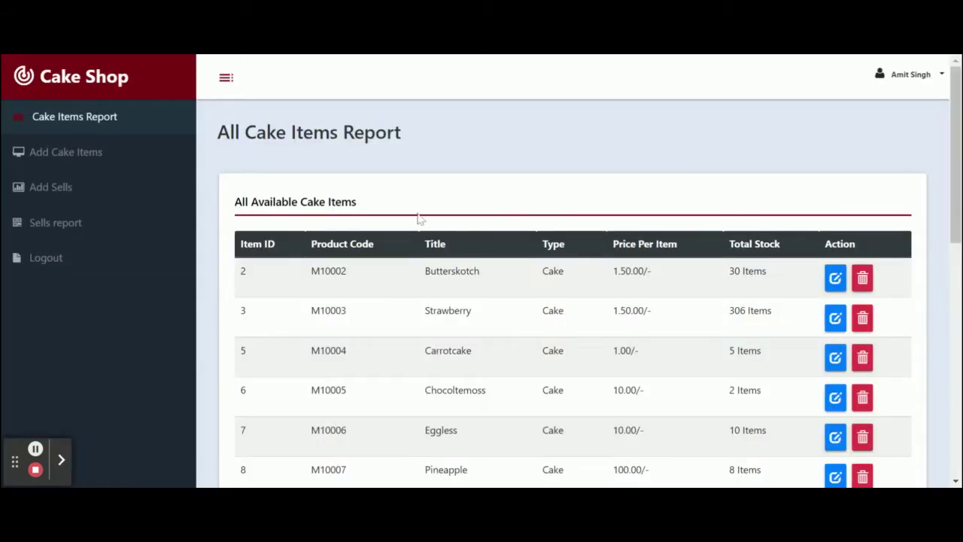
left_click(41, 258)
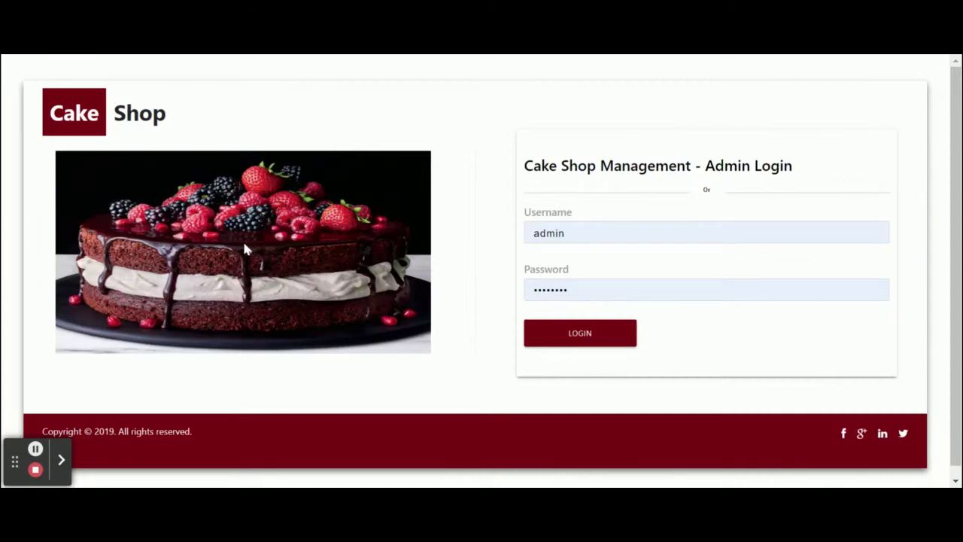